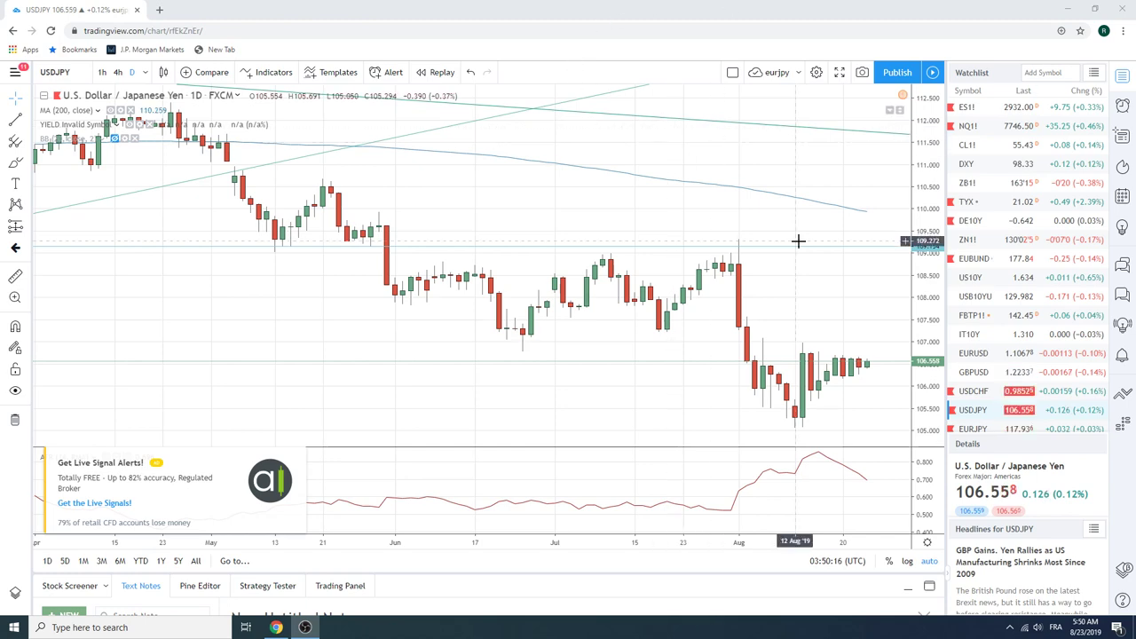
- Switch USDJPY to 1-hour candles and zoom out to show about August 5–23
{"action": "scroll", "coordinate": [797, 241], "scroll_direction": "down", "scroll_amount": 3}
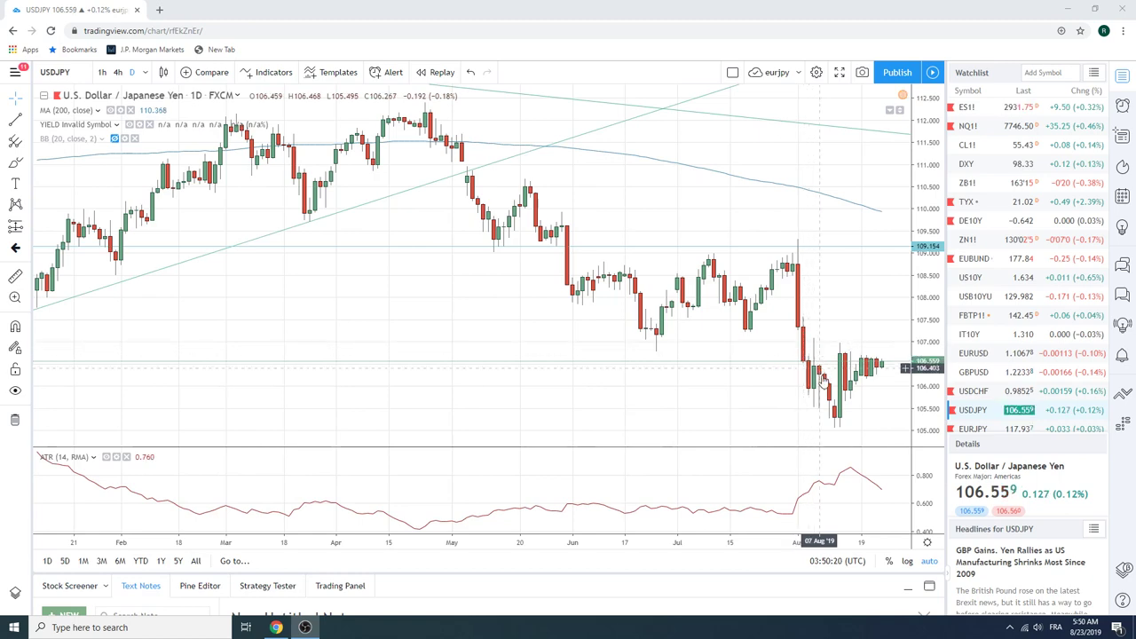
{"action": "scroll", "coordinate": [824, 378], "scroll_direction": "up", "scroll_amount": 3}
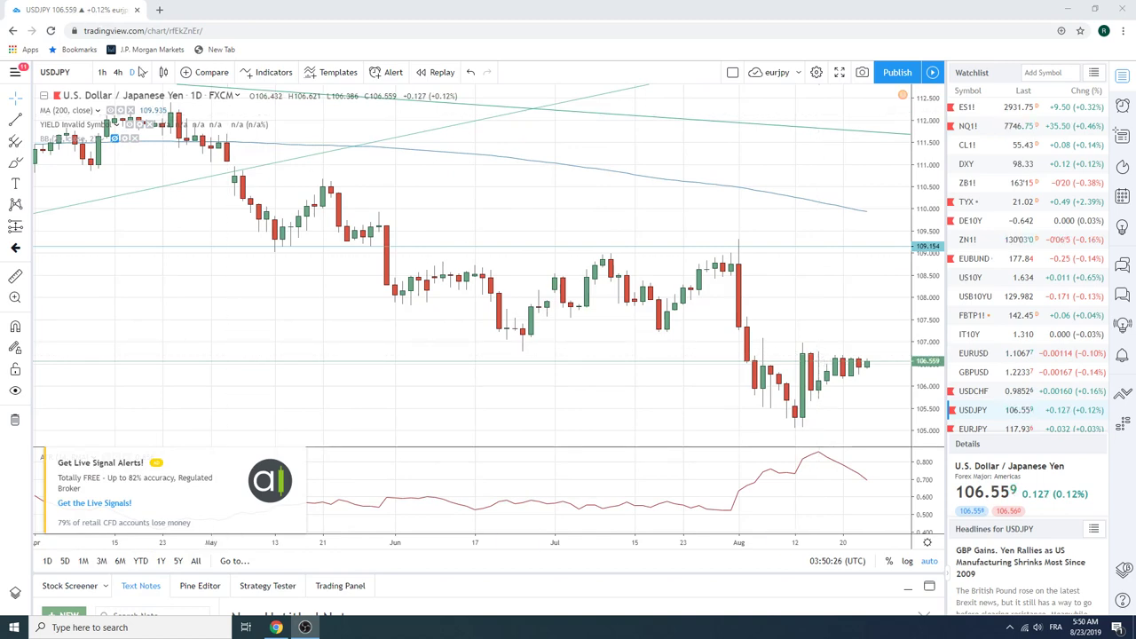
{"action": "left_click", "coordinate": [102, 72]}
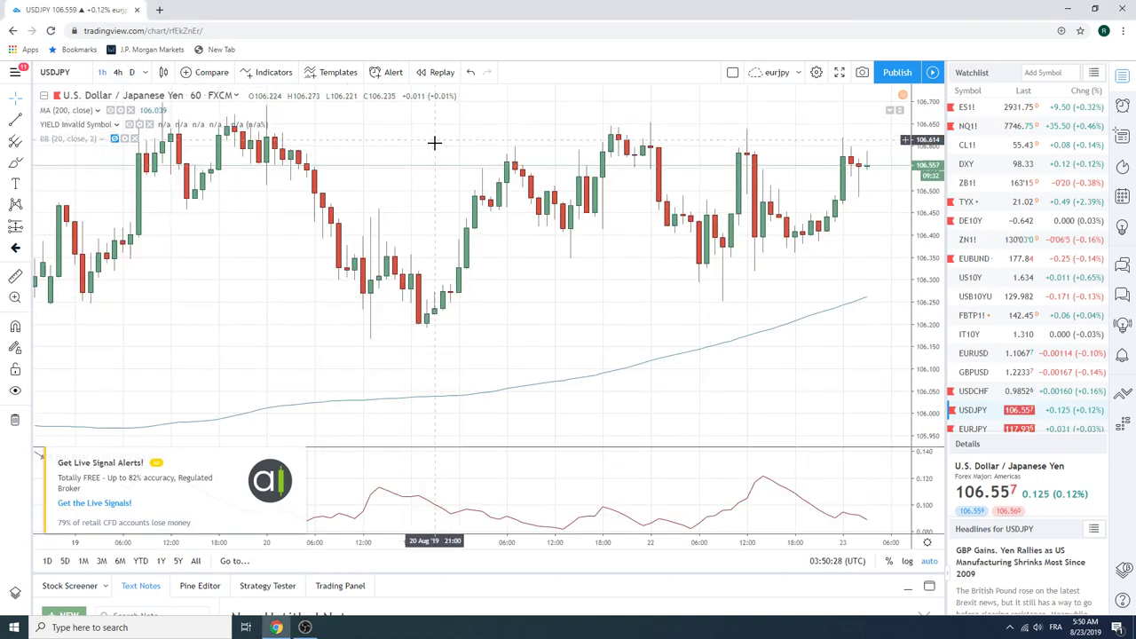
{"action": "scroll", "coordinate": [434, 144], "scroll_direction": "down", "scroll_amount": 2}
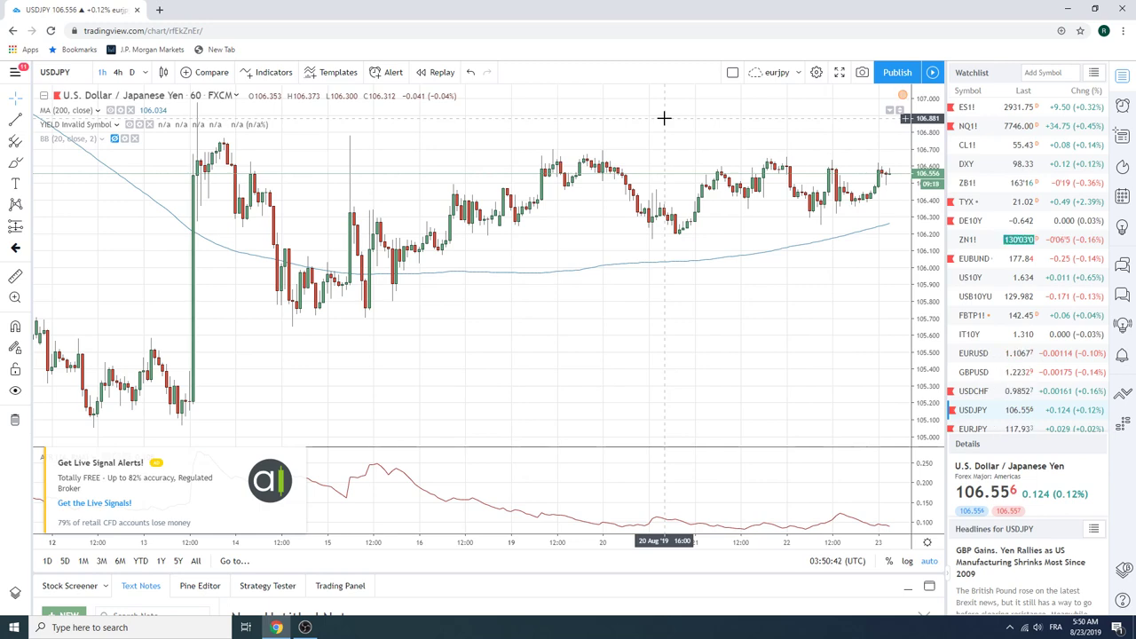
{"action": "scroll", "coordinate": [664, 118], "scroll_direction": "down", "scroll_amount": 2}
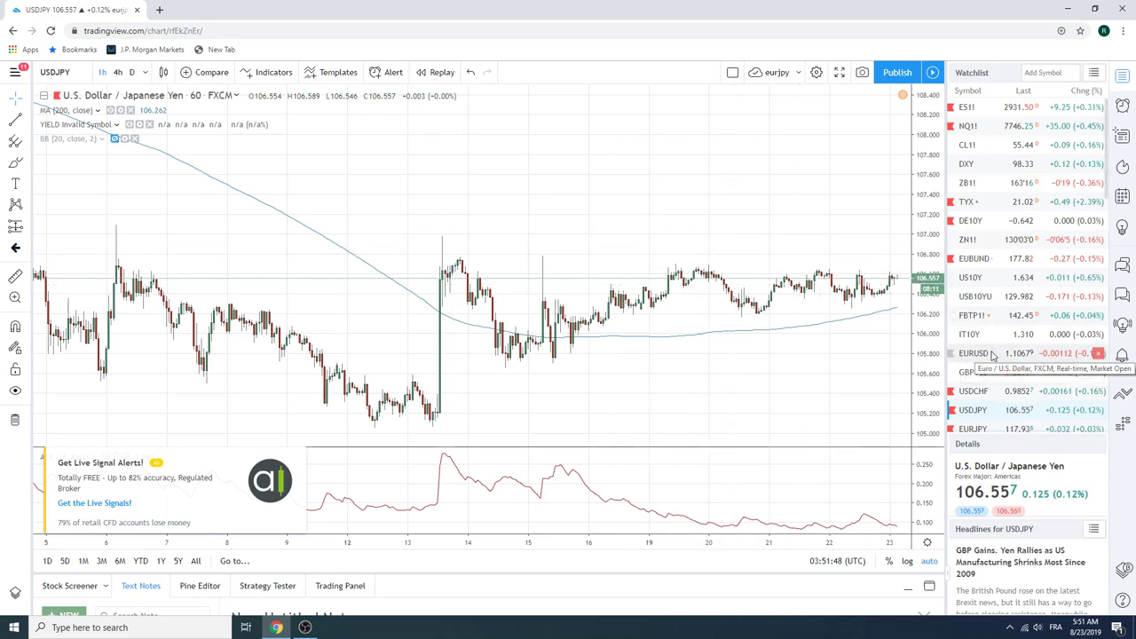
- Load EURUSD from the watchlist and zoom its hourly chart to late July through August 23
{"action": "left_click", "coordinate": [963, 355]}
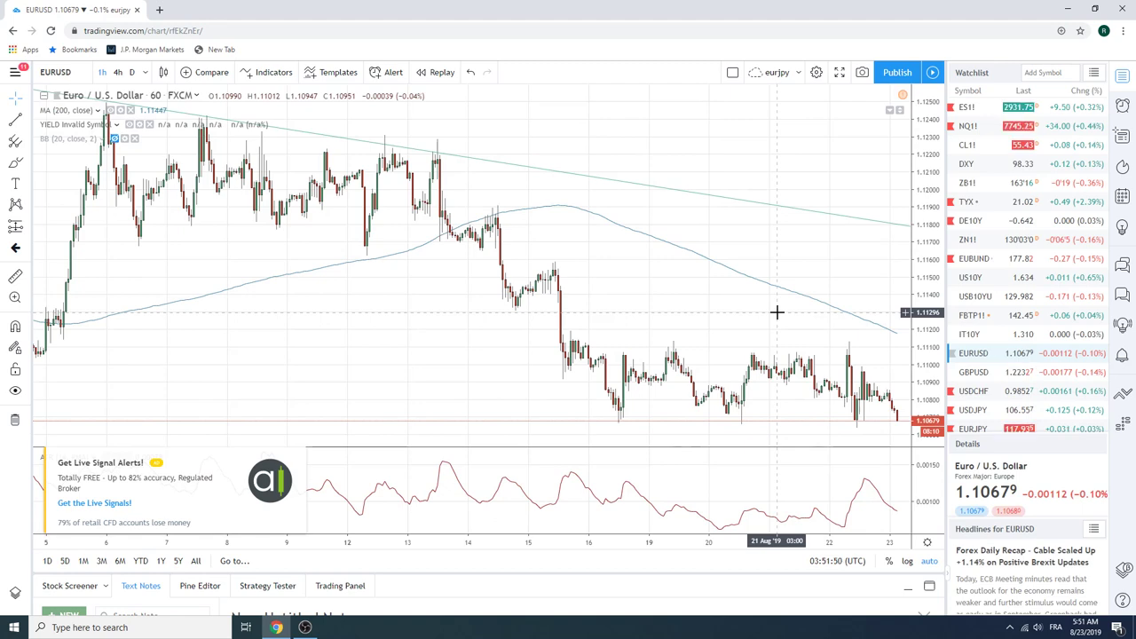
{"action": "scroll", "coordinate": [777, 306], "scroll_direction": "down", "scroll_amount": 2}
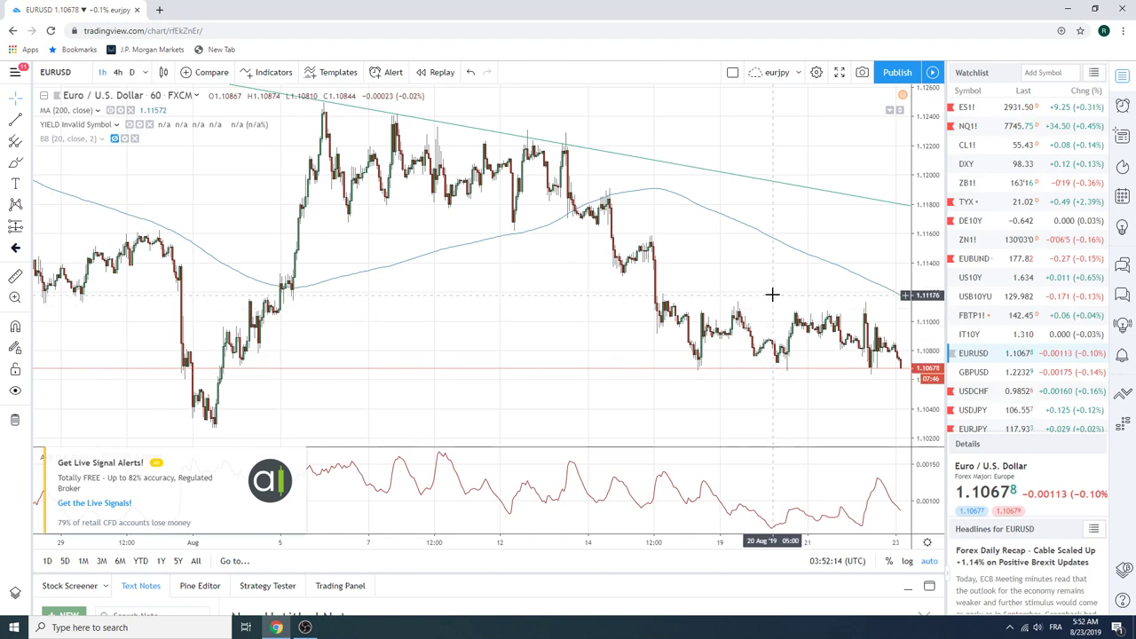
{"action": "scroll", "coordinate": [669, 382], "scroll_direction": "down", "scroll_amount": 3}
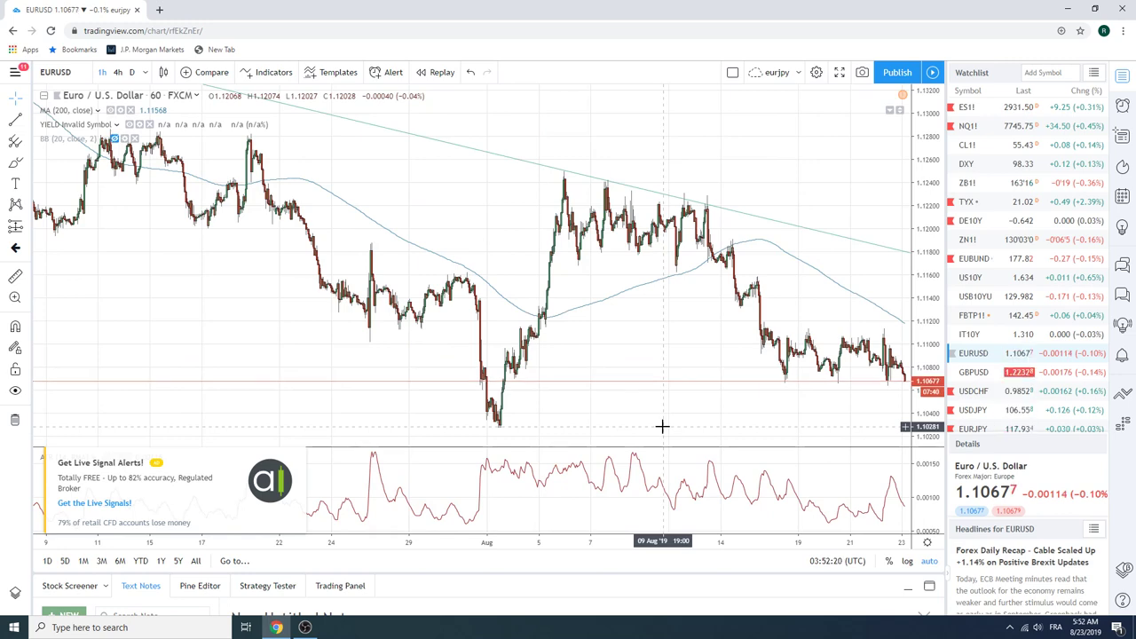
{"action": "scroll", "coordinate": [662, 426], "scroll_direction": "up", "scroll_amount": 3}
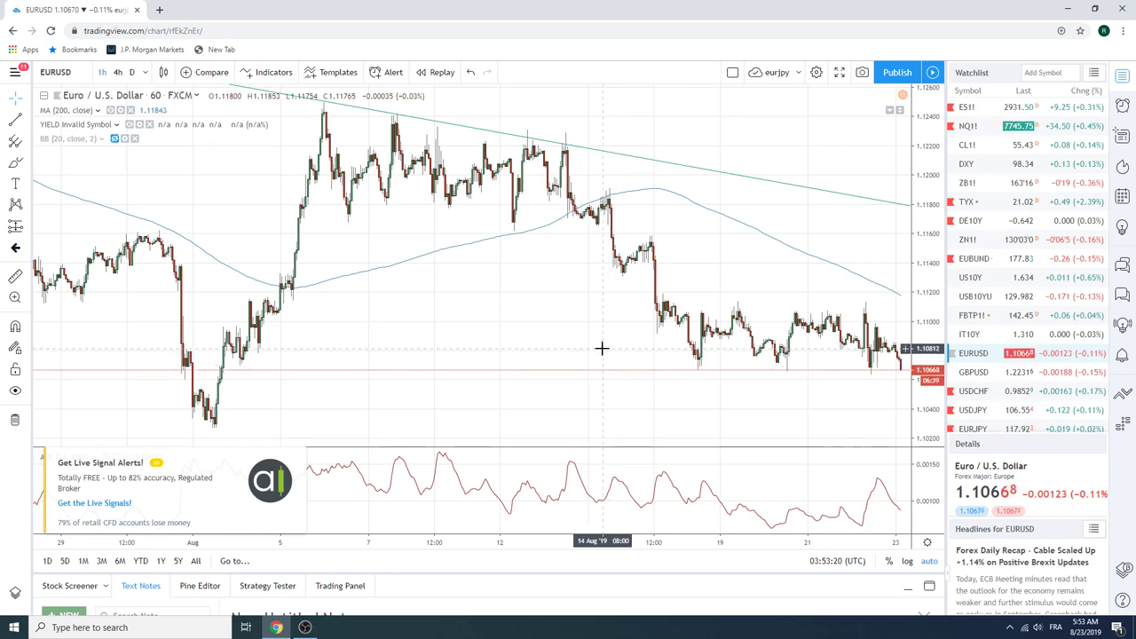
{"action": "scroll", "coordinate": [994, 323], "scroll_direction": "down", "scroll_amount": 2}
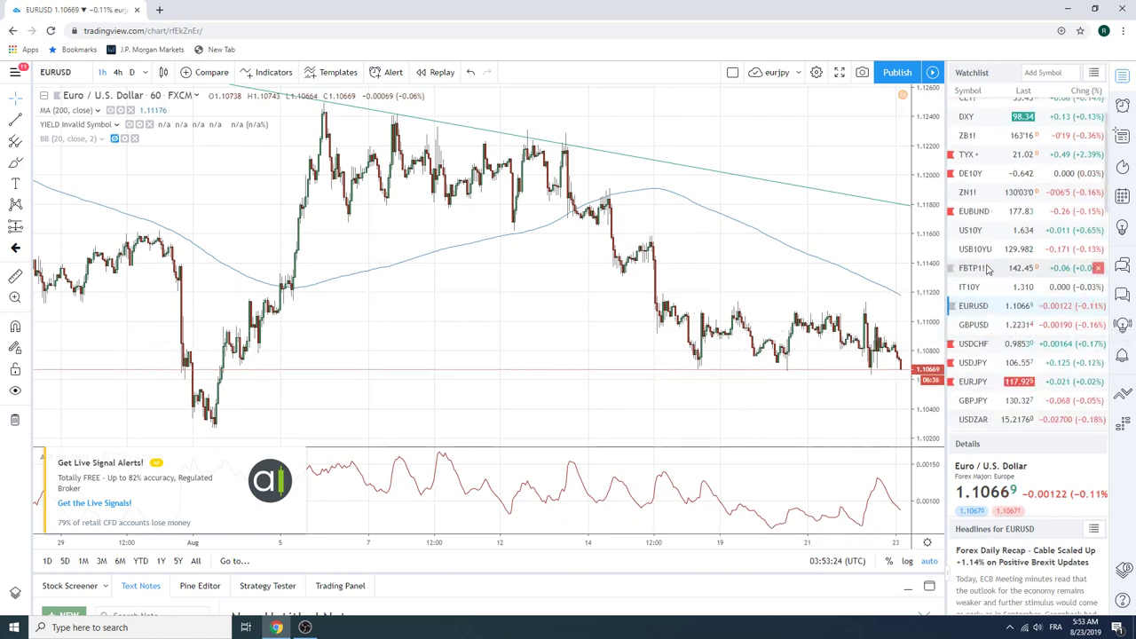
{"action": "scroll", "coordinate": [988, 269], "scroll_direction": "down", "scroll_amount": 2}
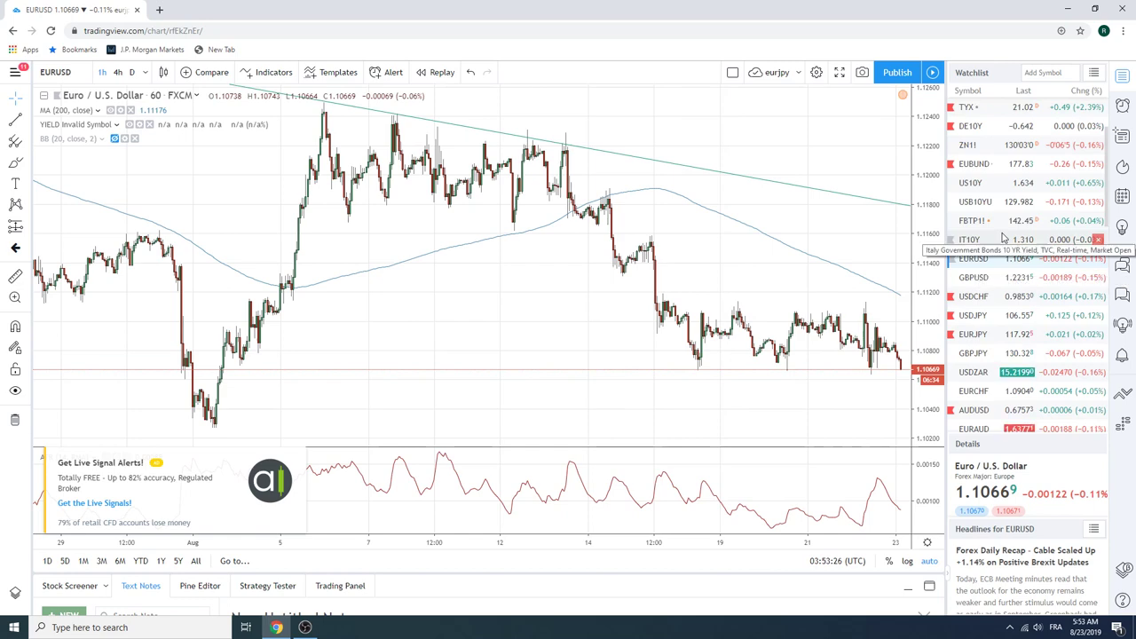
{"action": "scroll", "coordinate": [989, 248], "scroll_direction": "down", "scroll_amount": 1}
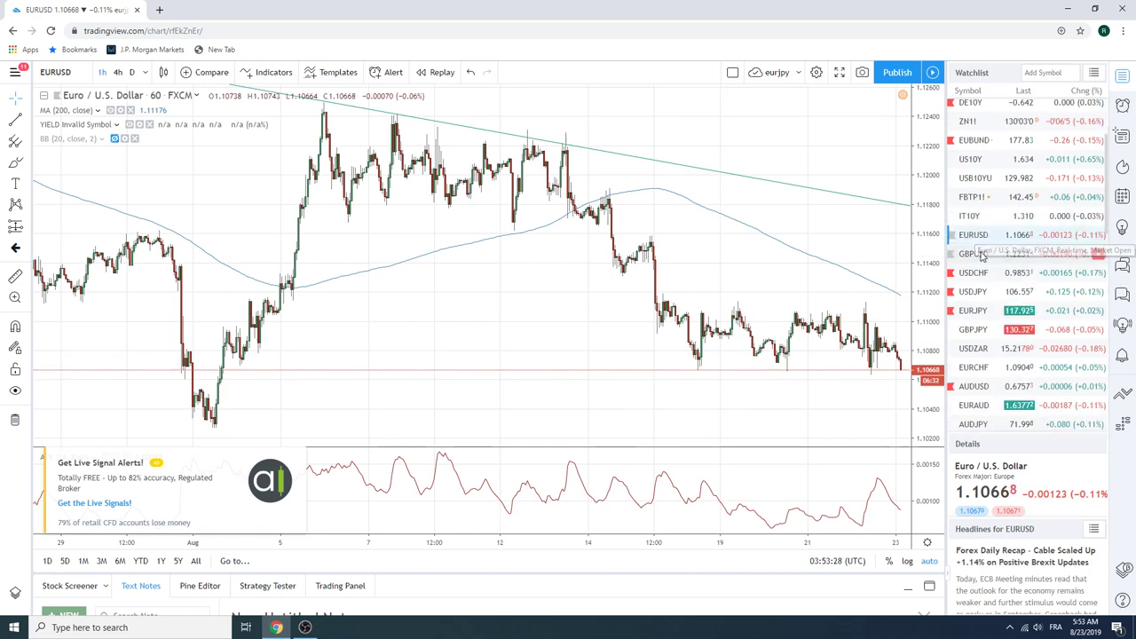
- Load the GBPUSD hourly chart and hide the advert covering the ATR pane
{"action": "left_click", "coordinate": [983, 255]}
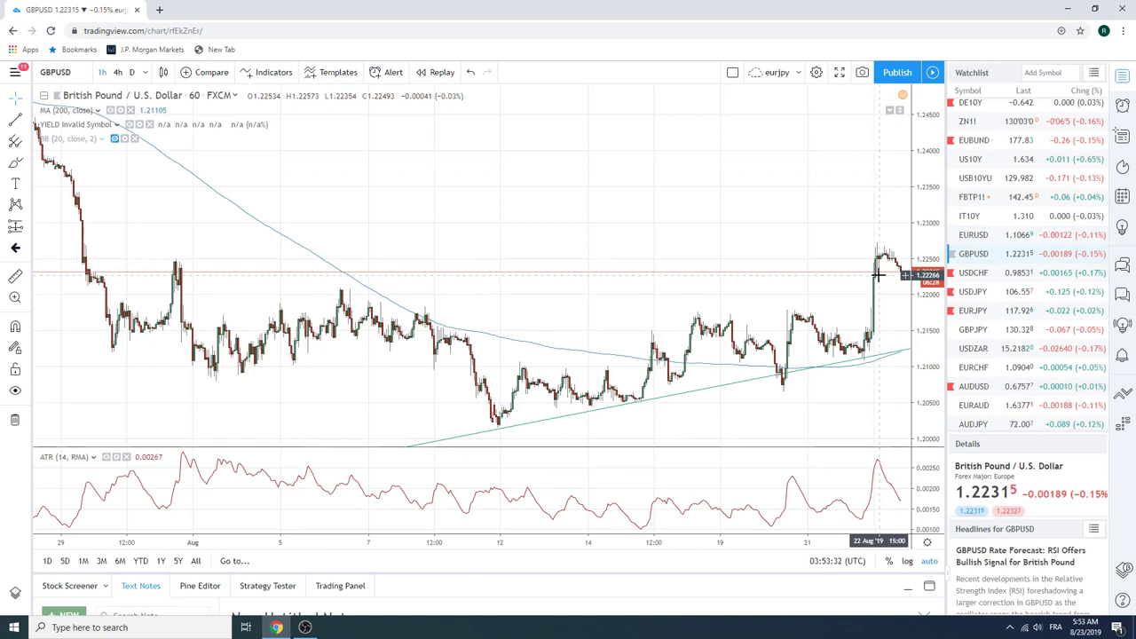
{"action": "left_click", "coordinate": [299, 459]}
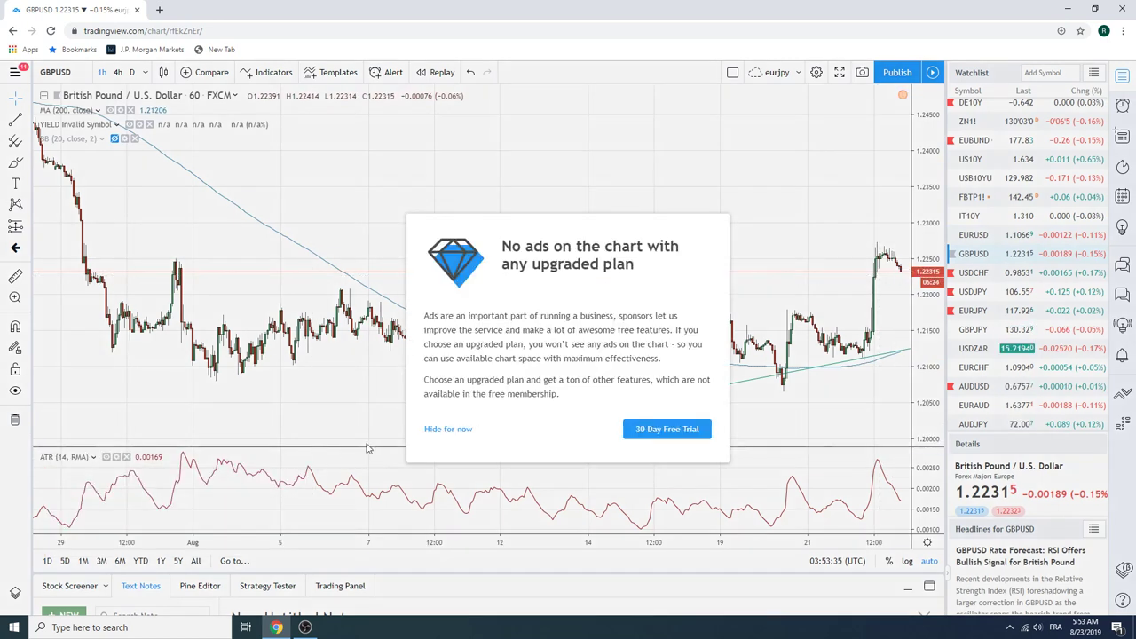
{"action": "left_click", "coordinate": [447, 430]}
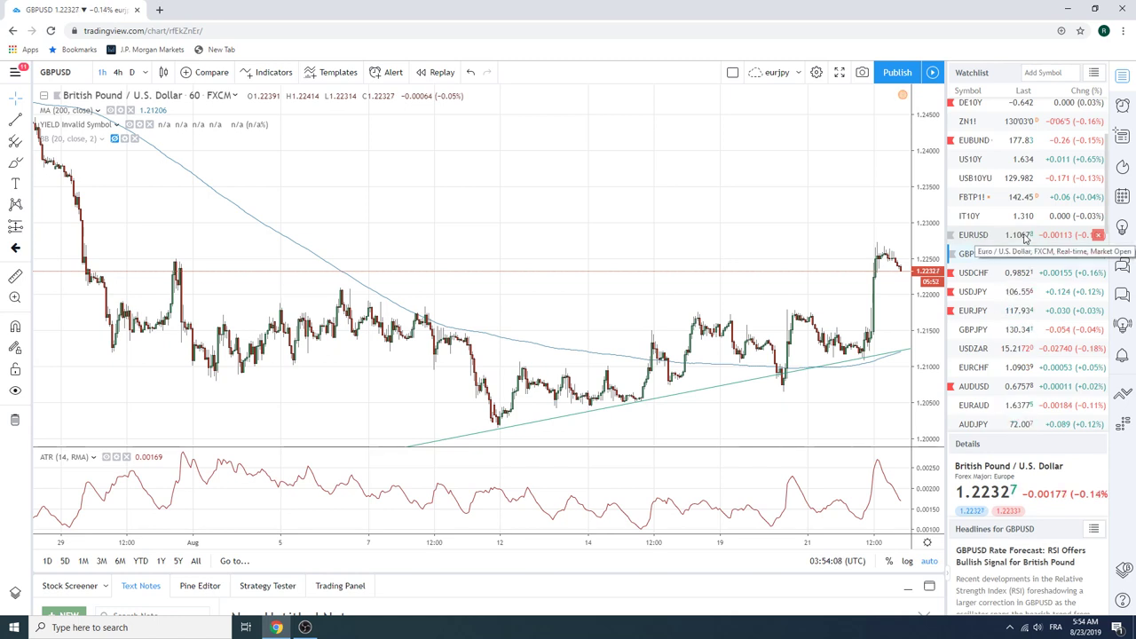
{"action": "scroll", "coordinate": [1025, 237], "scroll_direction": "down", "scroll_amount": 1}
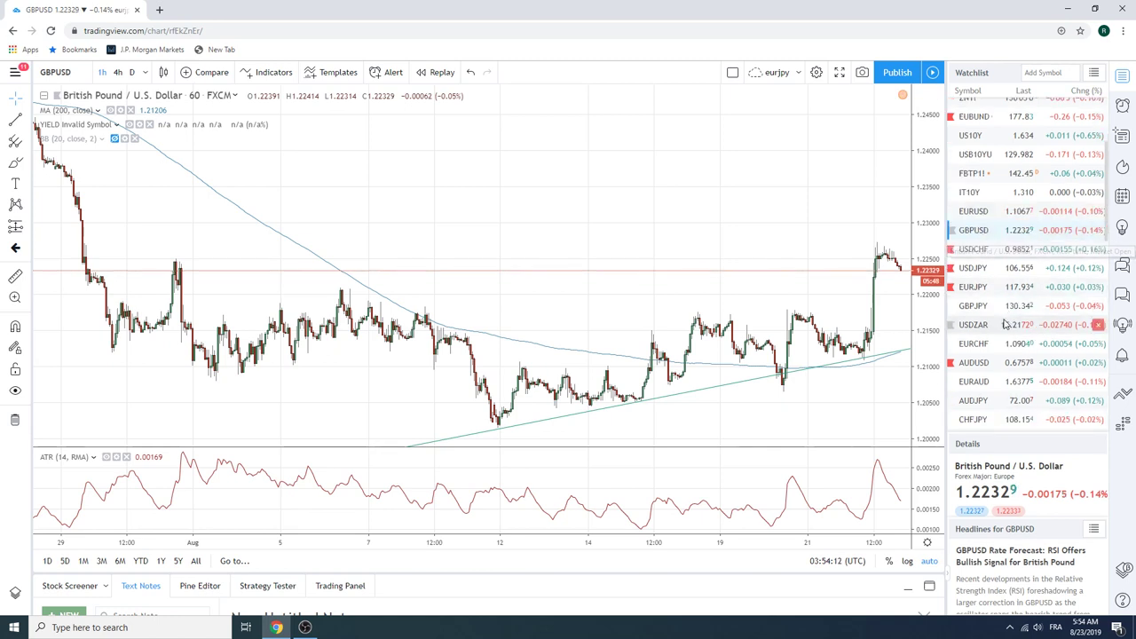
{"action": "scroll", "coordinate": [1034, 215], "scroll_direction": "down", "scroll_amount": 1}
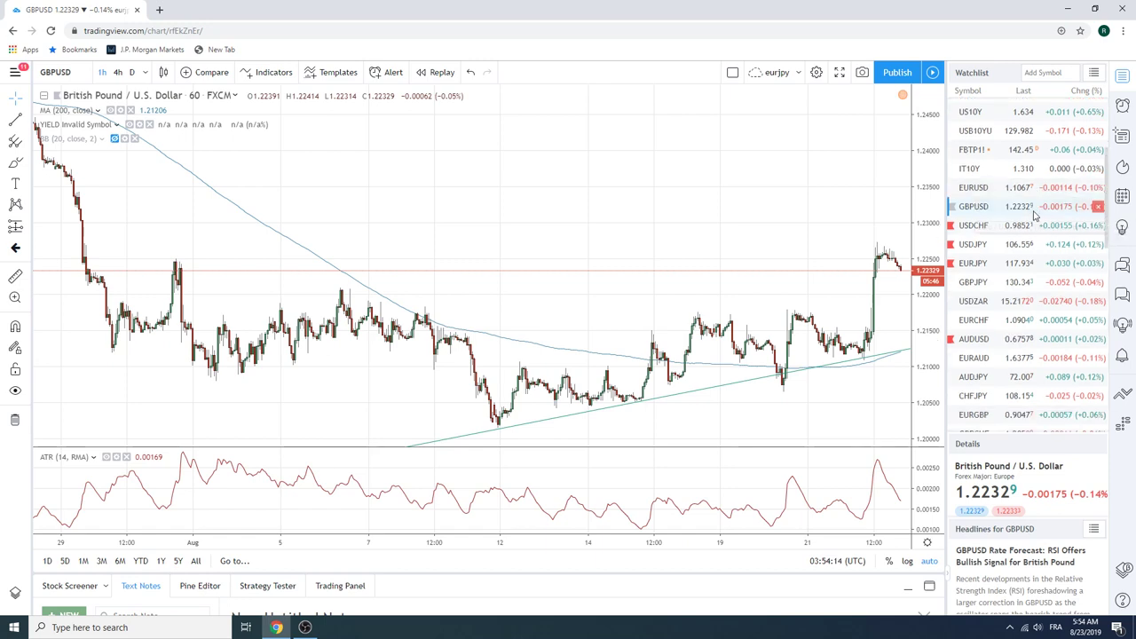
- Load EURGBP, then switch the chart to ES1! S&P 500 E-mini Futures hourly candles
{"action": "left_click", "coordinate": [976, 415]}
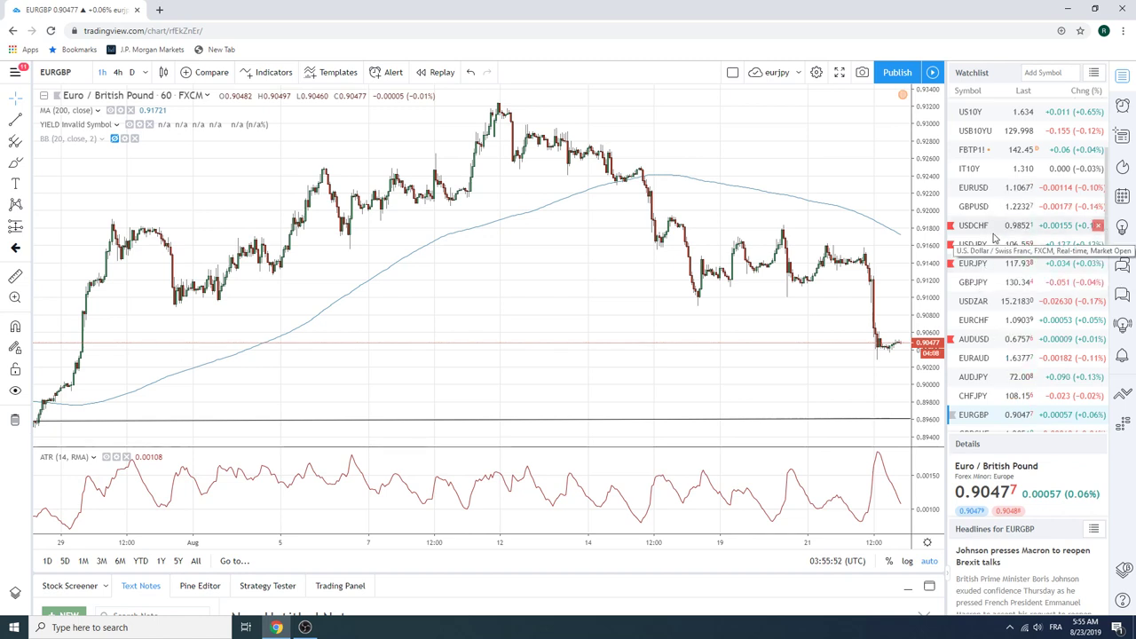
{"action": "scroll", "coordinate": [994, 236], "scroll_direction": "up", "scroll_amount": 3}
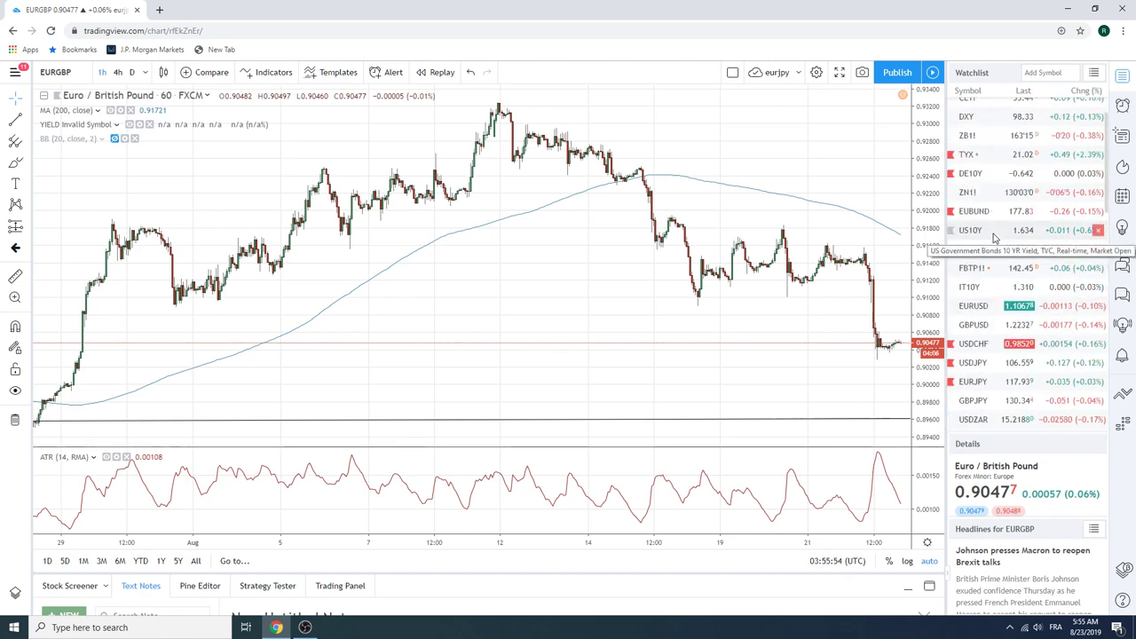
{"action": "scroll", "coordinate": [1003, 237], "scroll_direction": "up", "scroll_amount": 1}
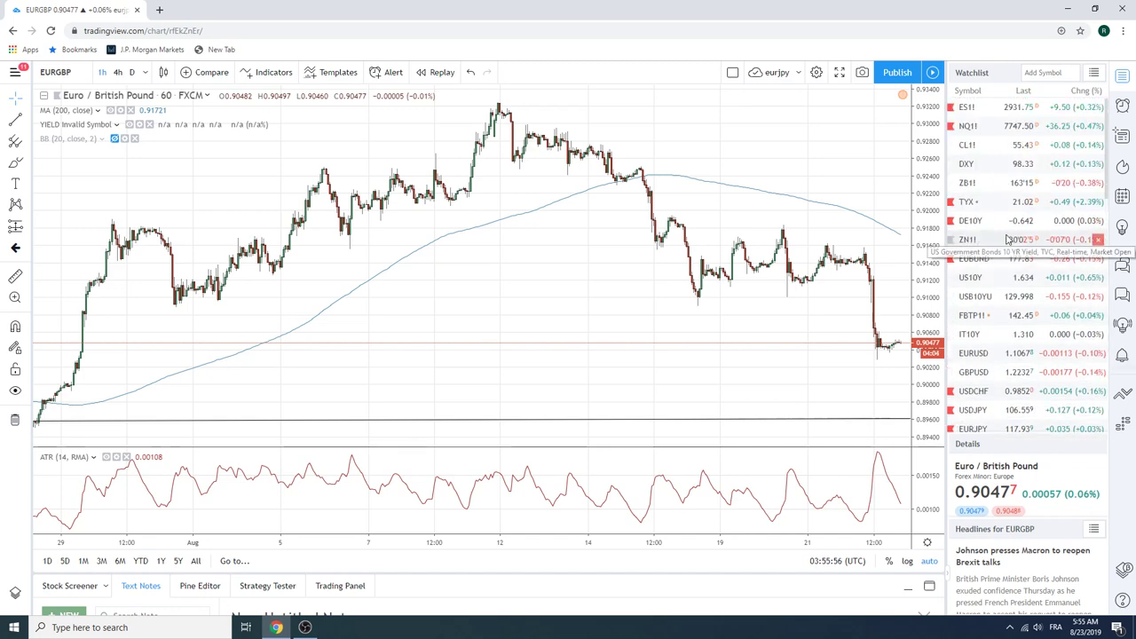
{"action": "left_click", "coordinate": [977, 108]}
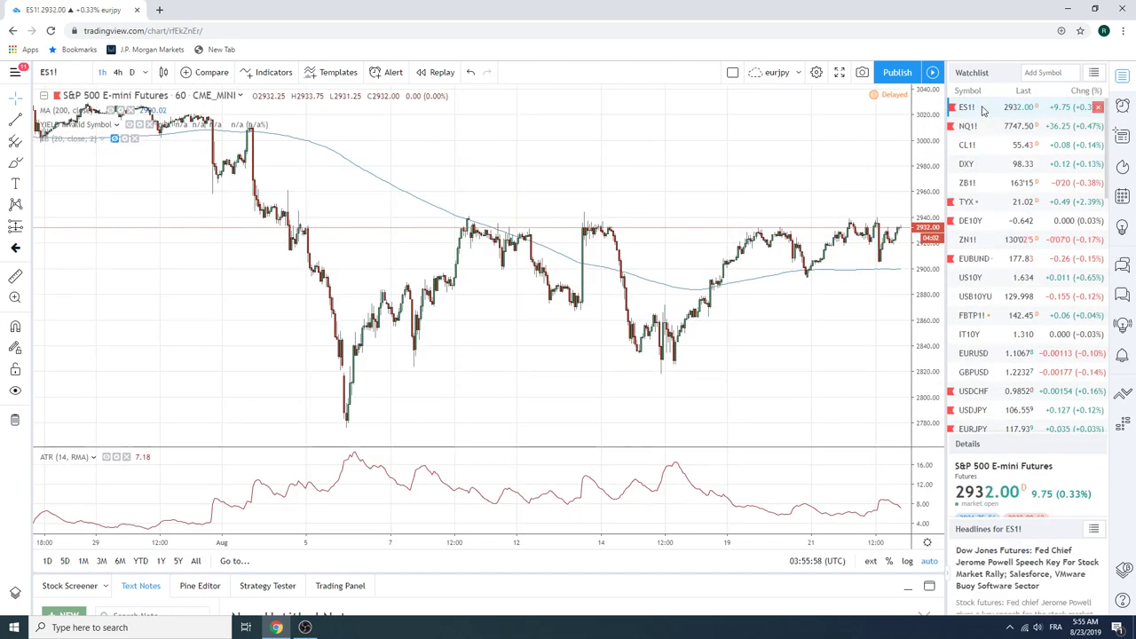
- Zoom the ES1! hourly chart into the last two weeks of August, price near 2932
{"action": "scroll", "coordinate": [832, 291], "scroll_direction": "up", "scroll_amount": 3}
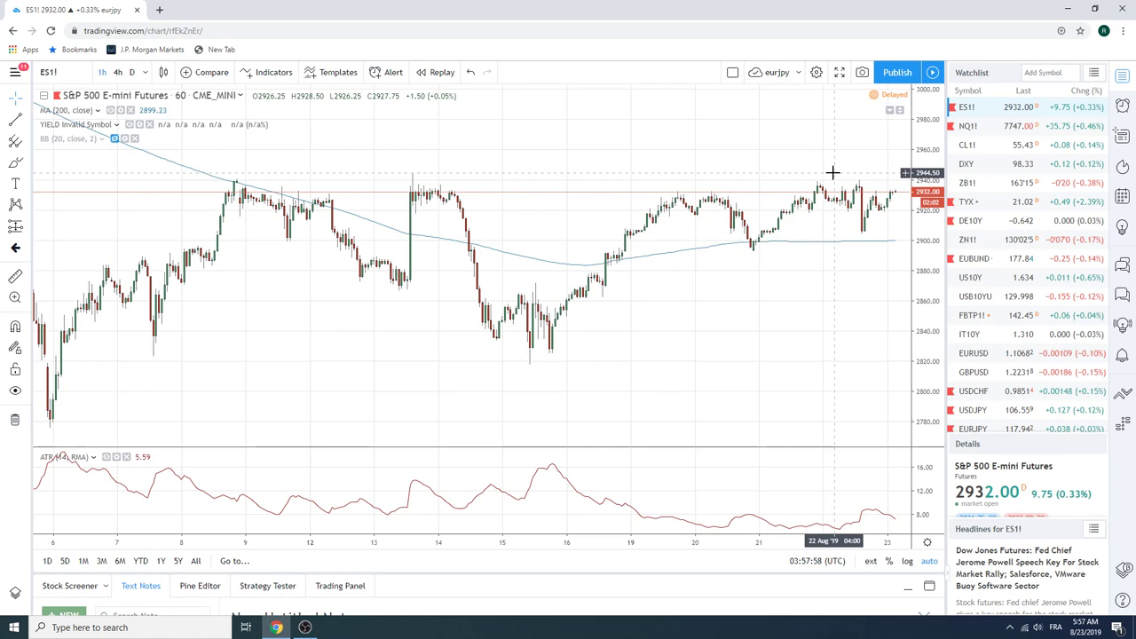
- Load EUBUND on daily candles and zoom in to about March–August 2019
{"action": "left_click", "coordinate": [978, 259]}
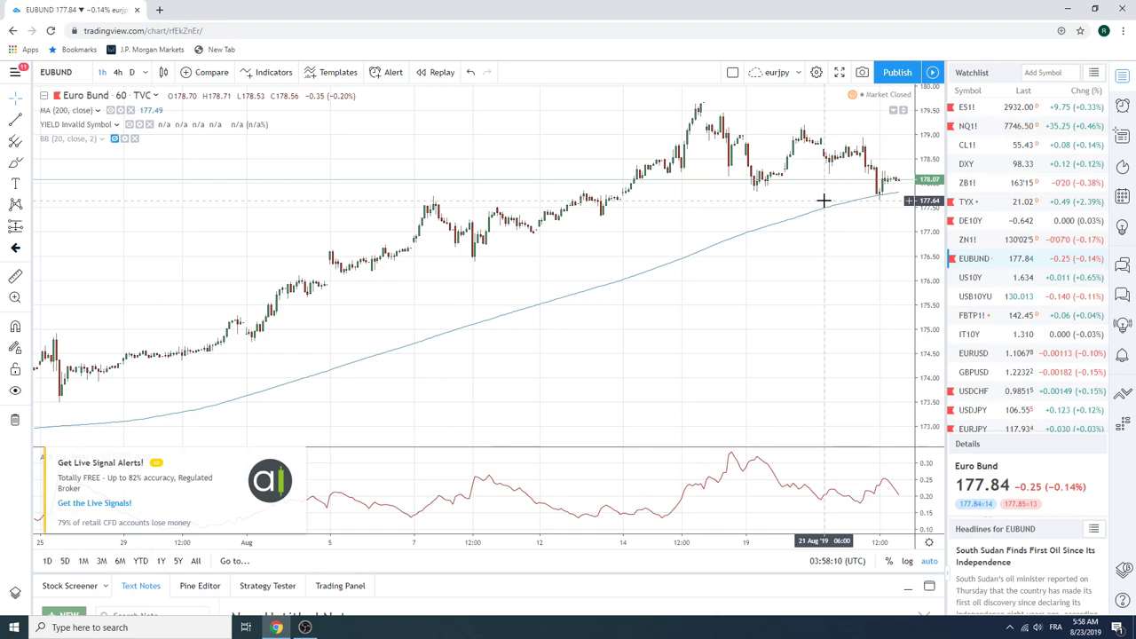
{"action": "left_click", "coordinate": [131, 72]}
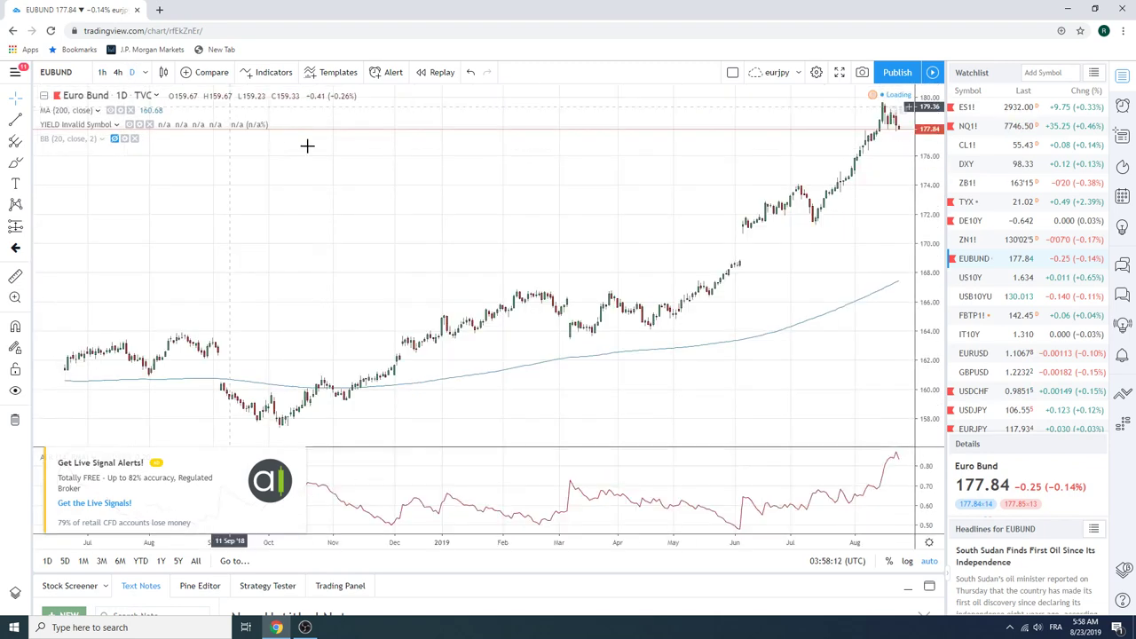
{"action": "scroll", "coordinate": [431, 251], "scroll_direction": "up", "scroll_amount": 5}
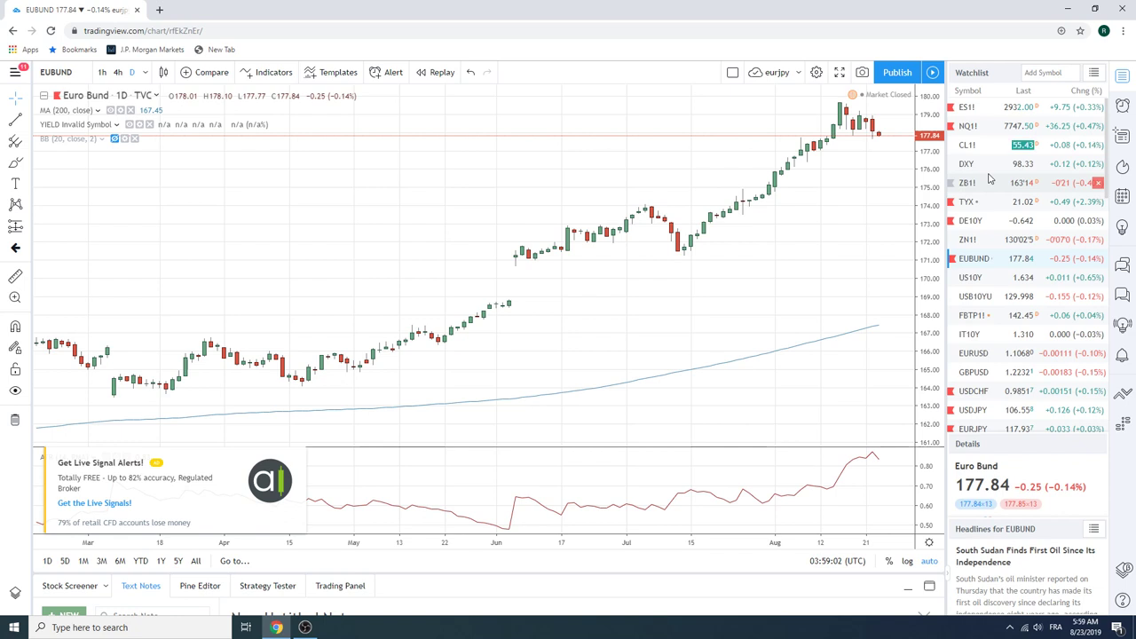
{"action": "left_click", "coordinate": [975, 239]}
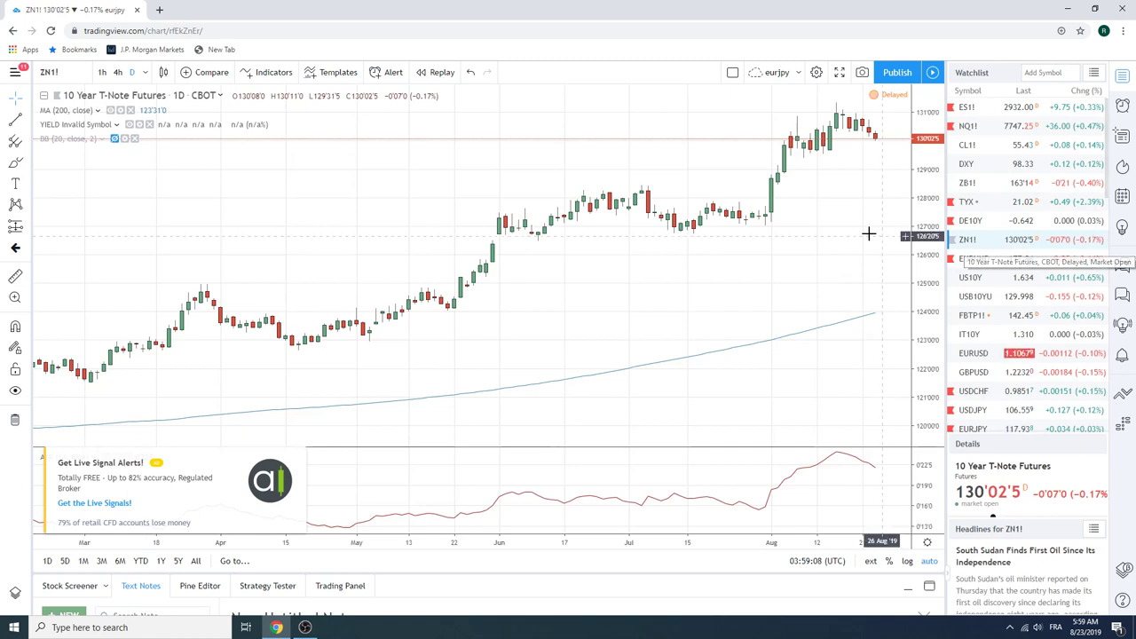
{"action": "left_click", "coordinate": [974, 258]}
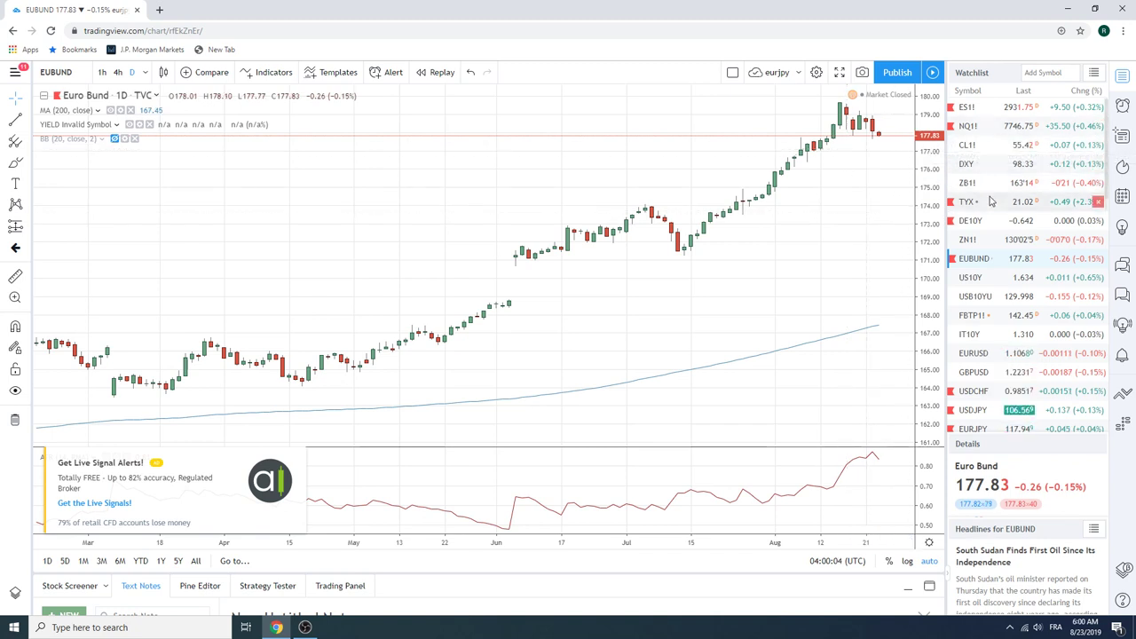
- Load ZN1! 10 Year T-Note Futures daily over the past year and close the ad over ATR
{"action": "left_click", "coordinate": [977, 243]}
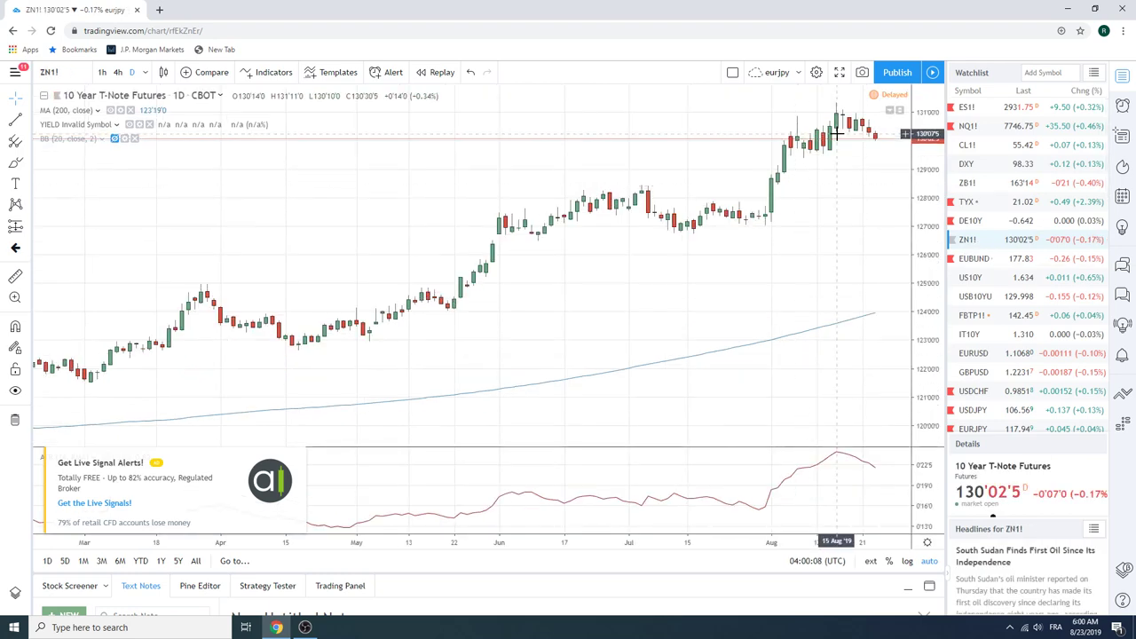
{"action": "scroll", "coordinate": [710, 190], "scroll_direction": "down", "scroll_amount": 5}
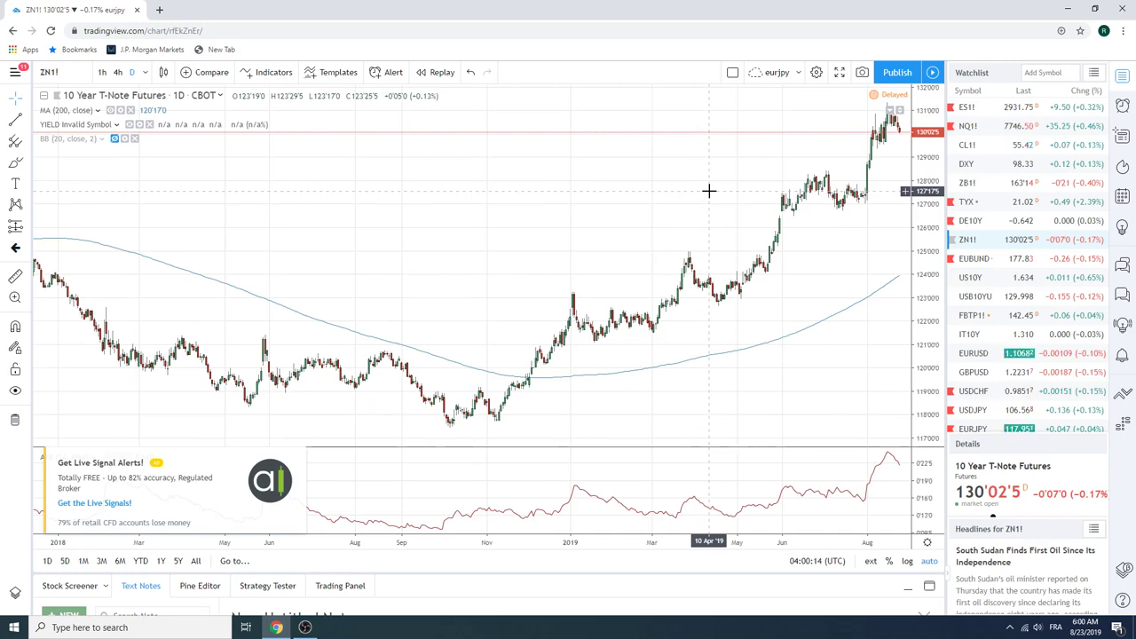
{"action": "scroll", "coordinate": [650, 192], "scroll_direction": "up", "scroll_amount": 1}
{"action": "scroll", "coordinate": [650, 192], "scroll_direction": "up", "scroll_amount": 1}
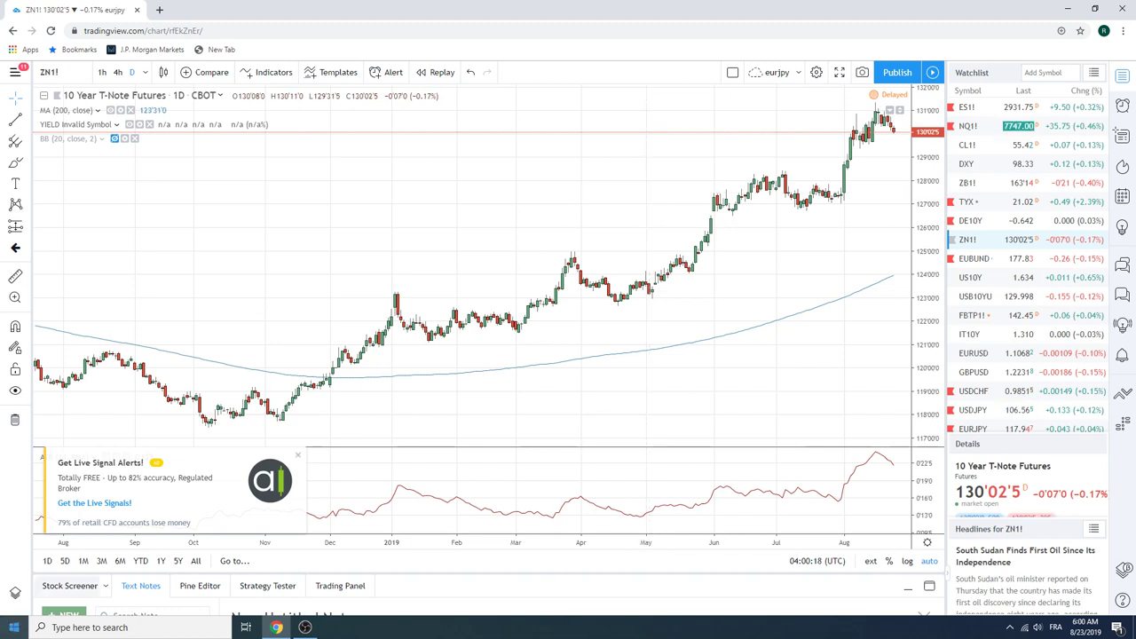
{"action": "left_click", "coordinate": [298, 459]}
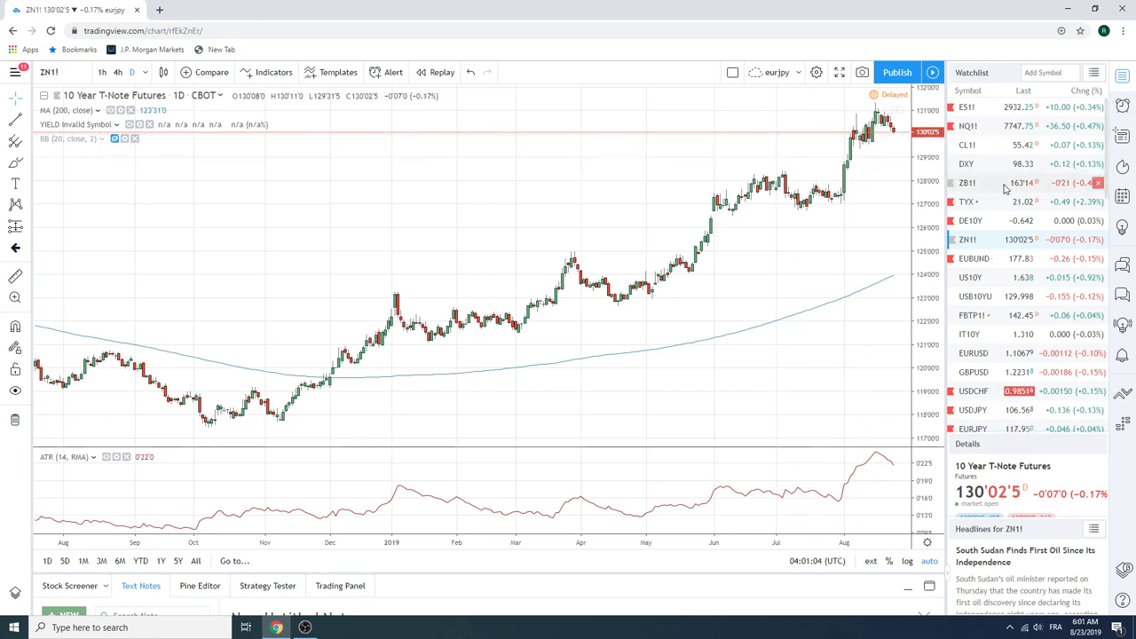
{"action": "left_click", "coordinate": [993, 264]}
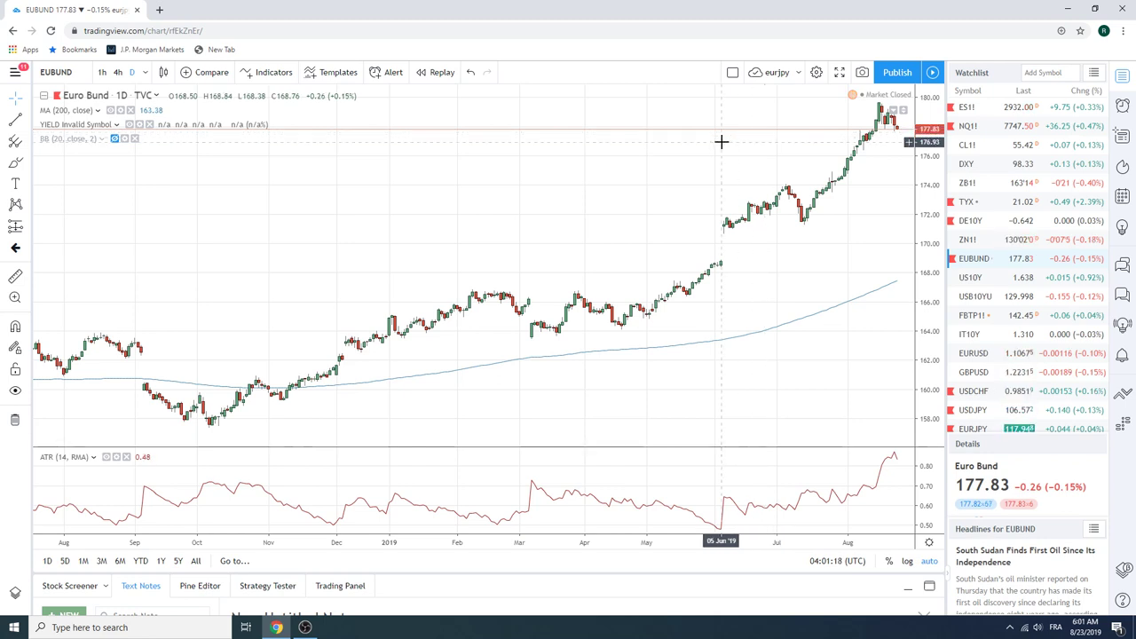
{"action": "scroll", "coordinate": [707, 157], "scroll_direction": "up", "scroll_amount": 1}
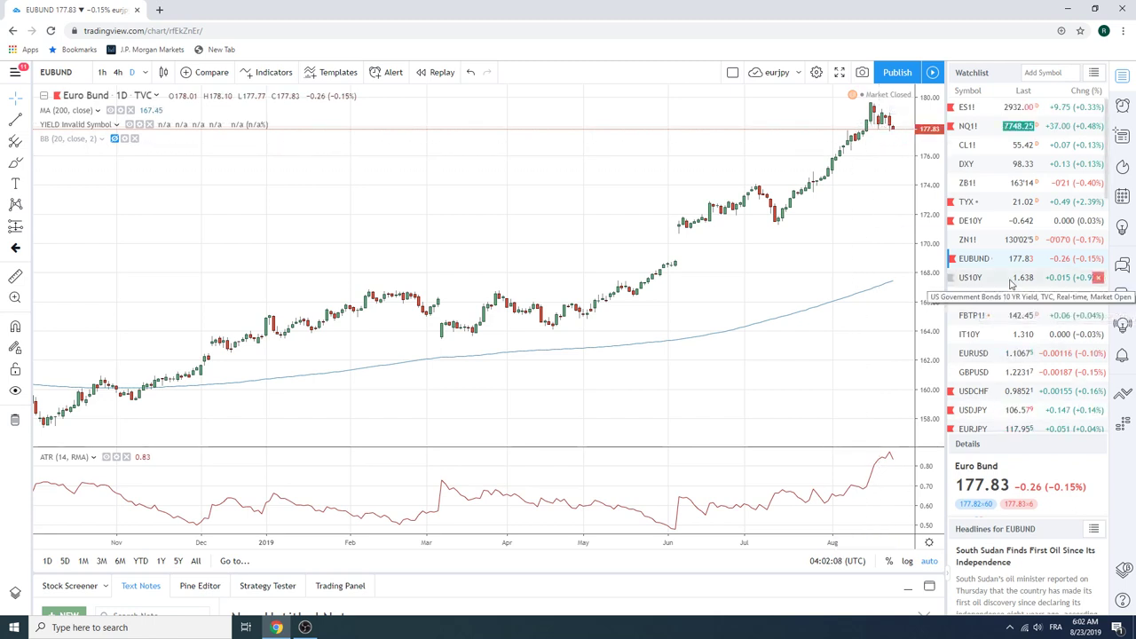
{"action": "scroll", "coordinate": [1010, 283], "scroll_direction": "down", "scroll_amount": 1}
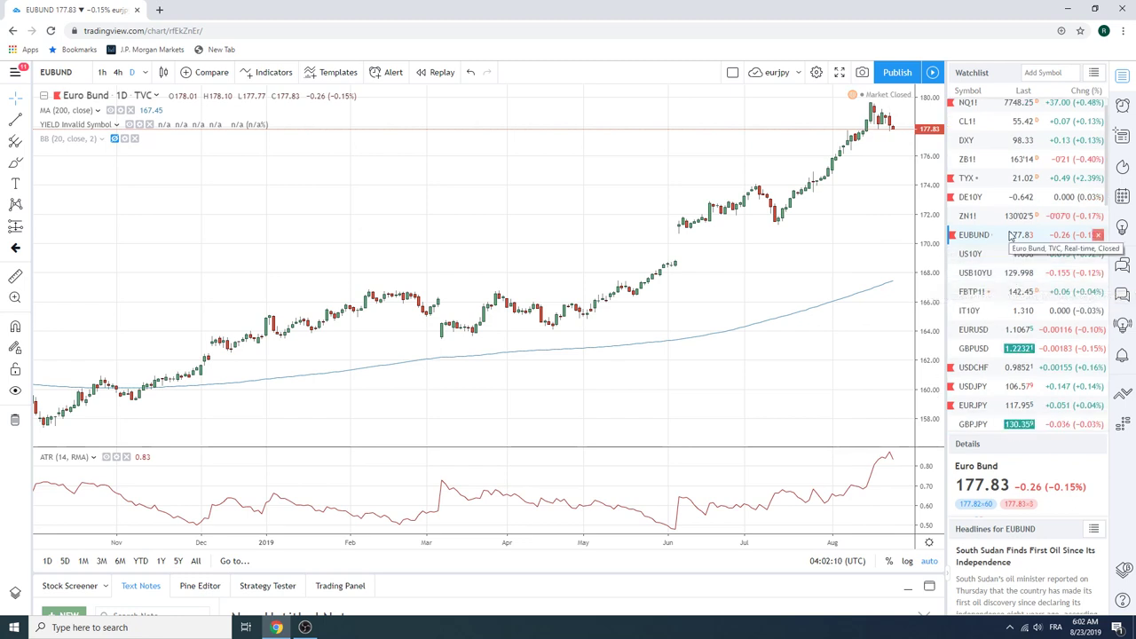
{"action": "scroll", "coordinate": [1010, 235], "scroll_direction": "down", "scroll_amount": 4}
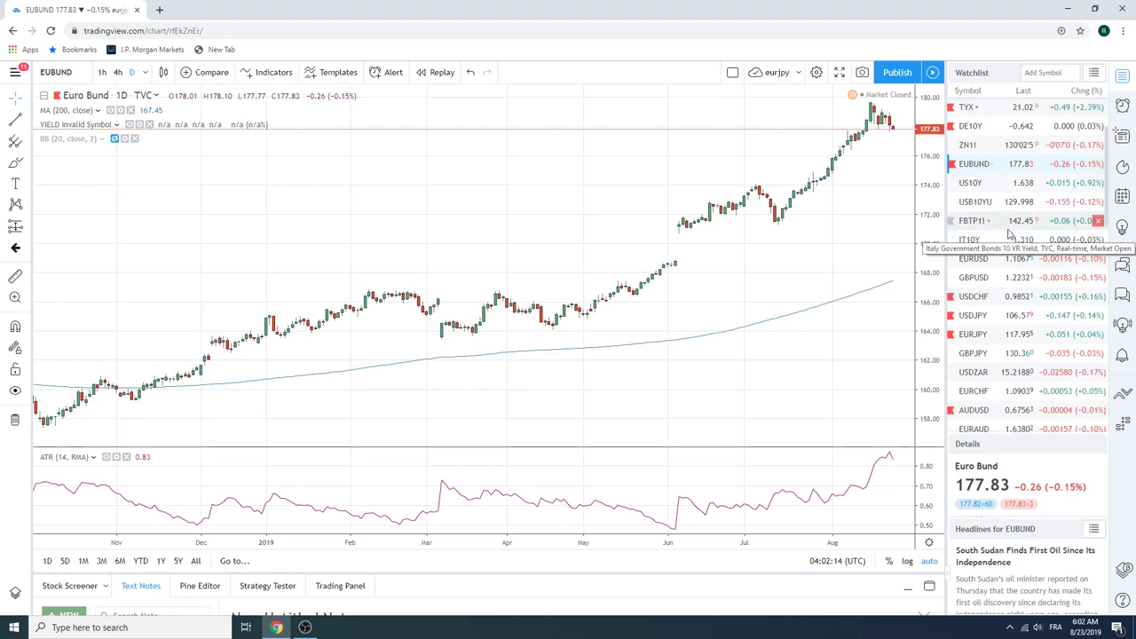
- Load the USDZAR (U.S. Dollar / South African Rand) daily chart from the watchlist
{"action": "left_click", "coordinate": [975, 372]}
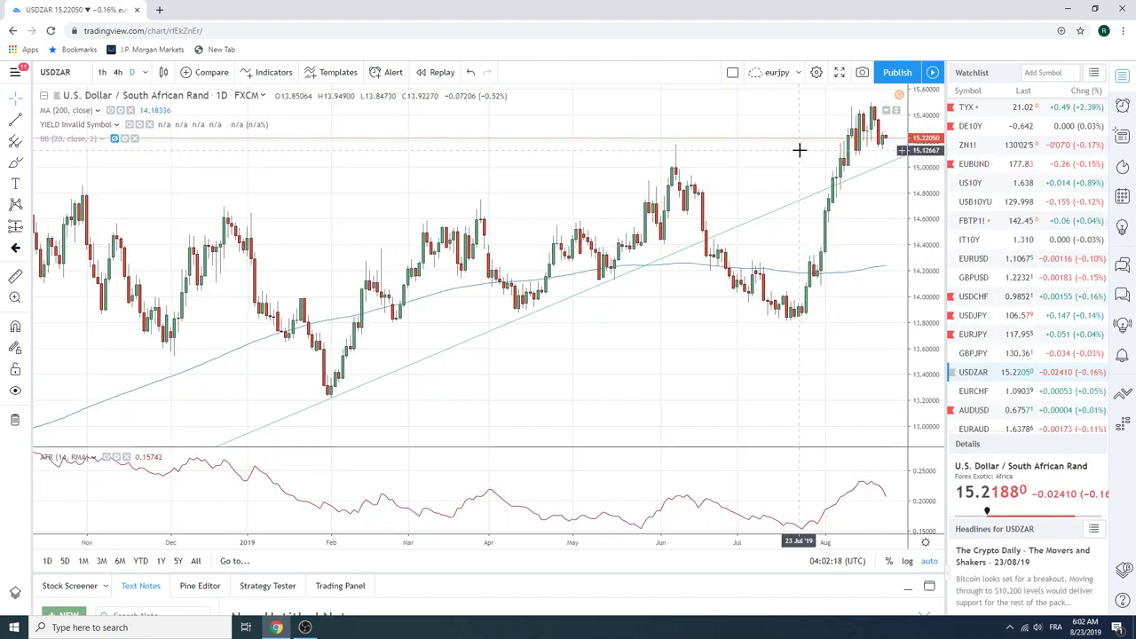